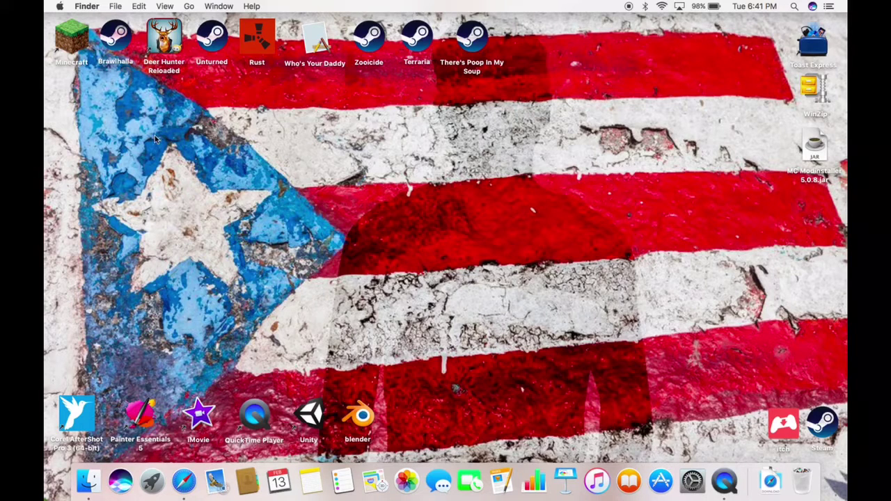
- Load minecraftmaps.com in Safari
drag(97, 144, 293, 250)
drag(430, 184, 550, 209)
click(184, 481)
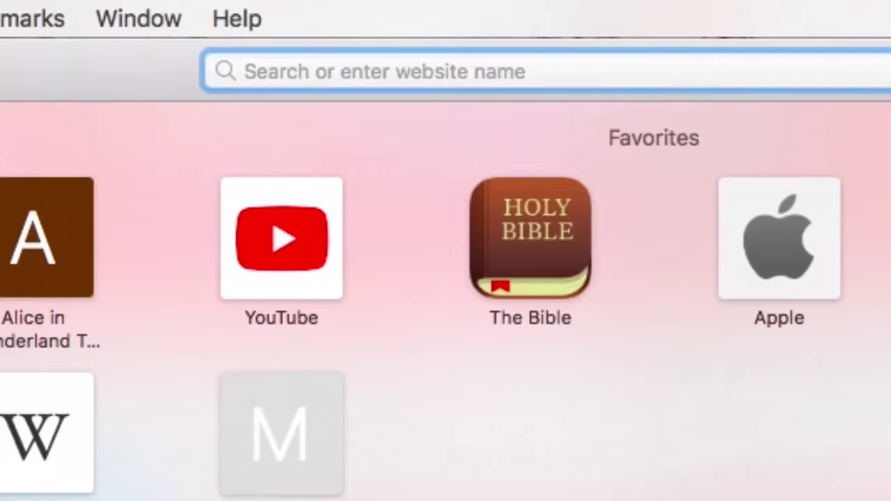
text(minecraftma)
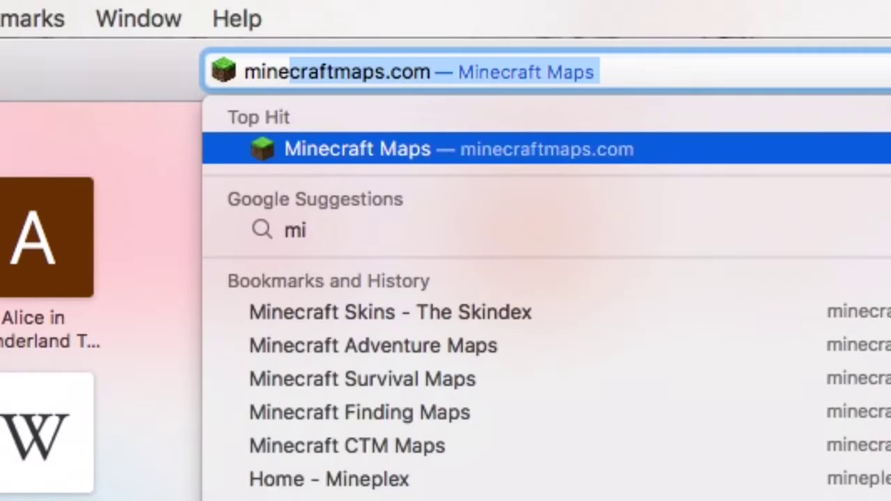
text(ps)
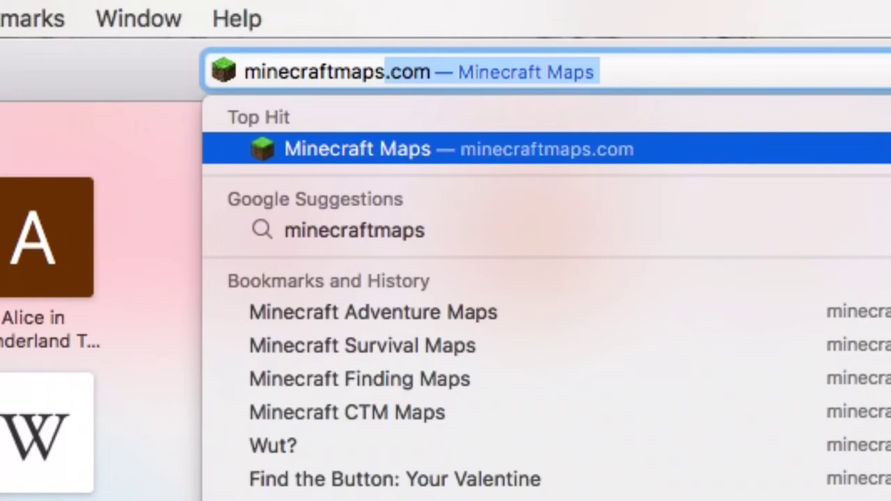
text(.com)
key(Return)
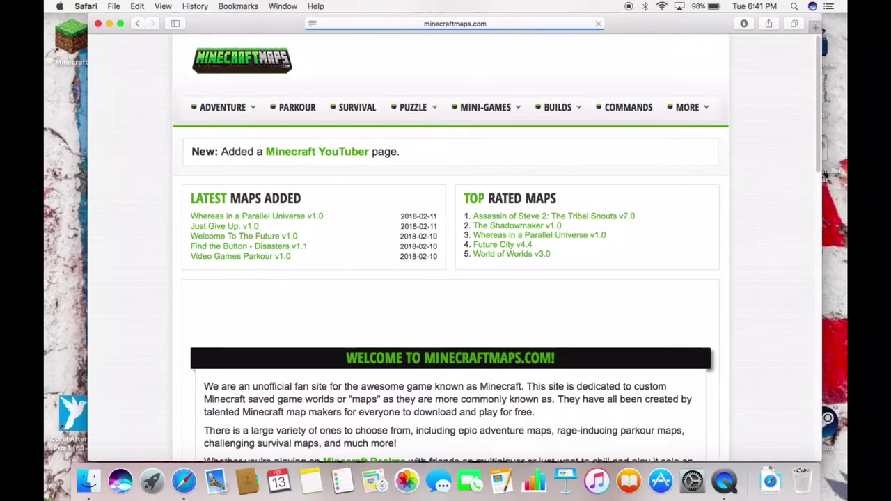
- Browse the Adventure map listing to find Assassin of Steve 3: Endergeddon
scroll(531, 213, down, 10)
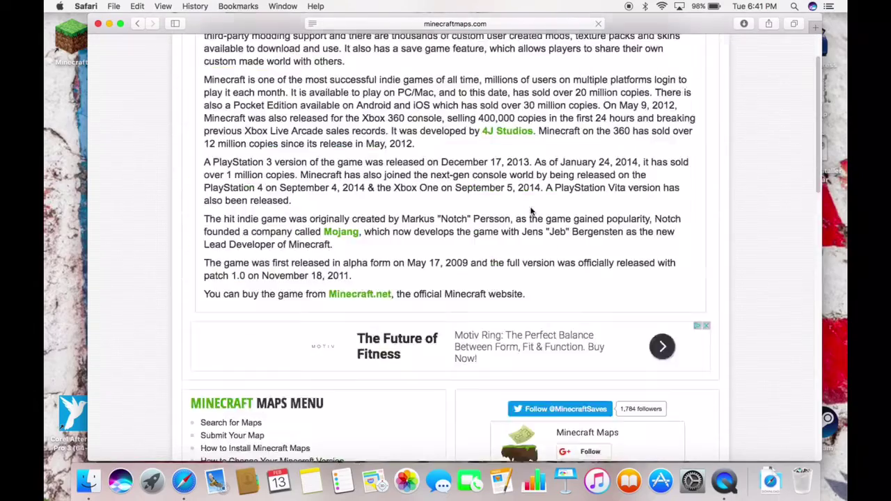
scroll(532, 211, up, 10)
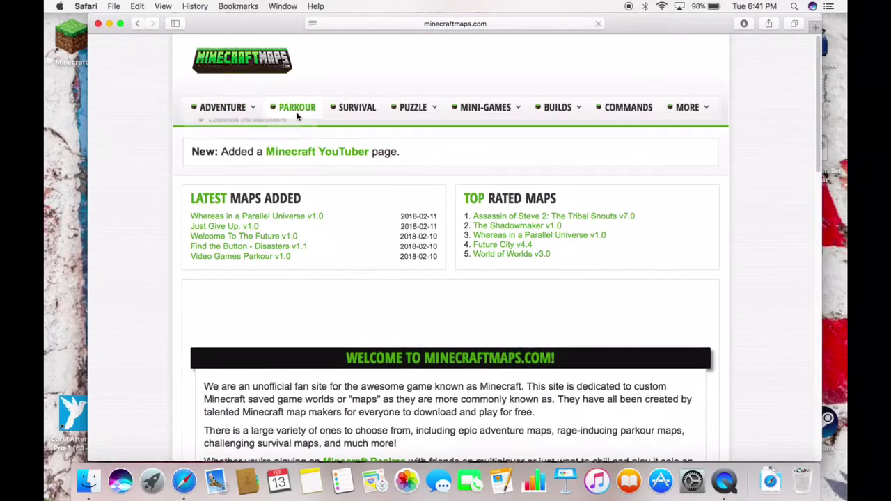
mouse_move(400, 119)
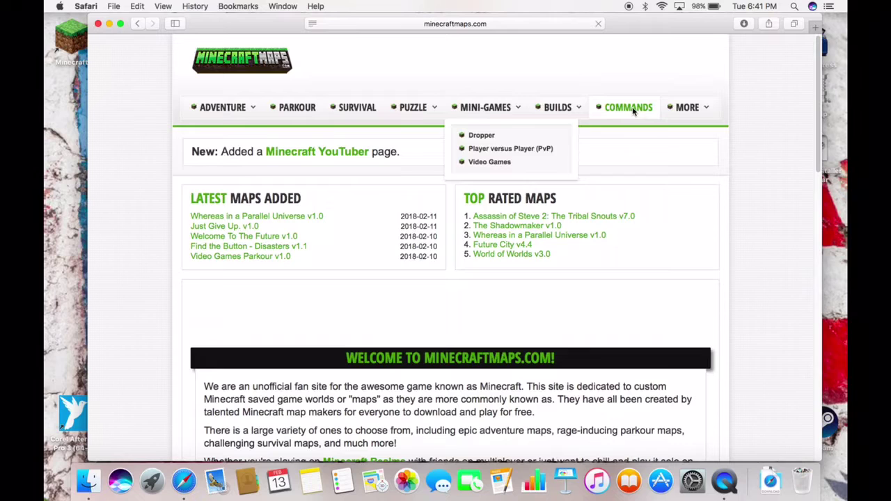
click(247, 108)
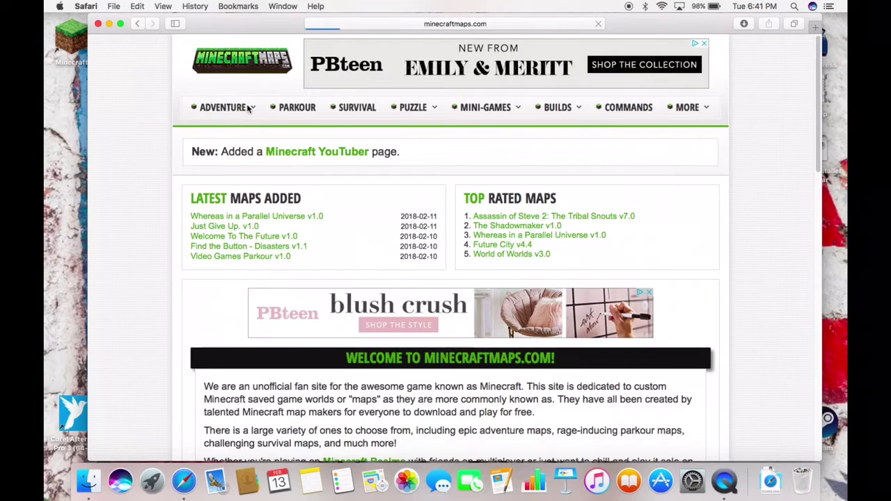
scroll(362, 167, down, 10)
scroll(348, 195, up, 9)
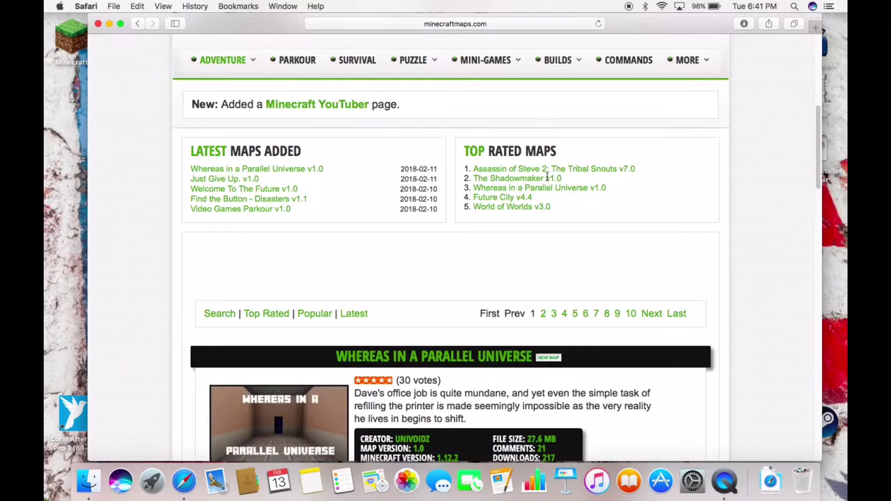
scroll(346, 201, down, 15)
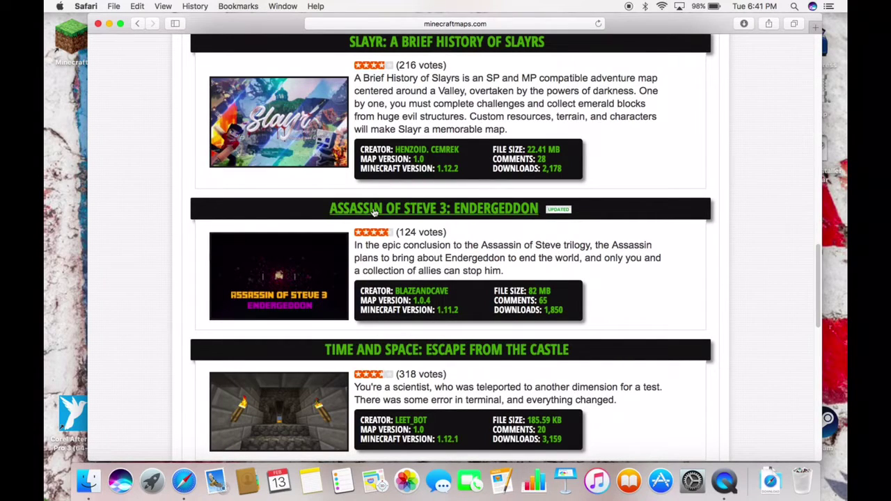
- Open the Assassin of Steve 3: Endergeddon page and confirm it targets Minecraft 1.11.2
click(373, 209)
scroll(373, 209, down, 5)
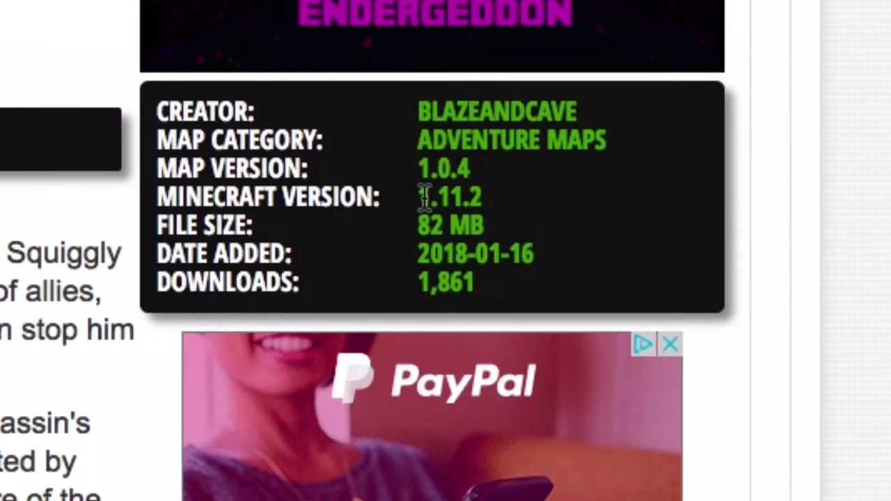
drag(425, 198, 495, 190)
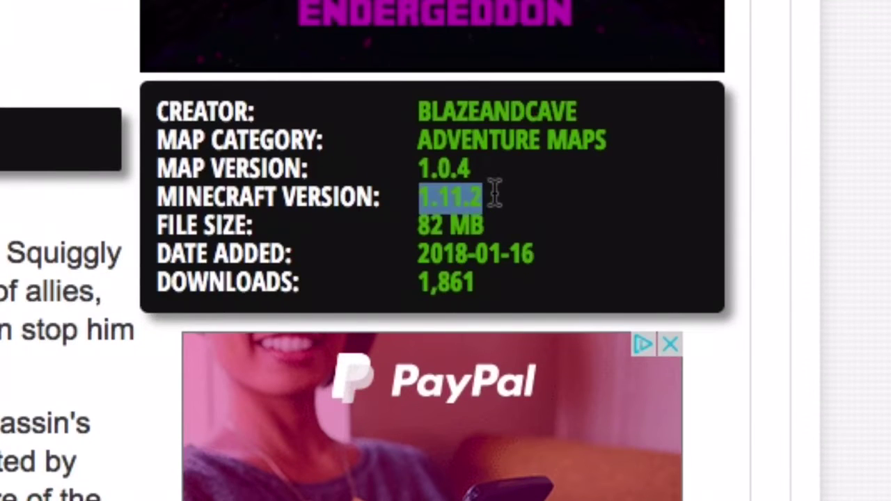
scroll(495, 191, down, 10)
scroll(495, 190, up, 2)
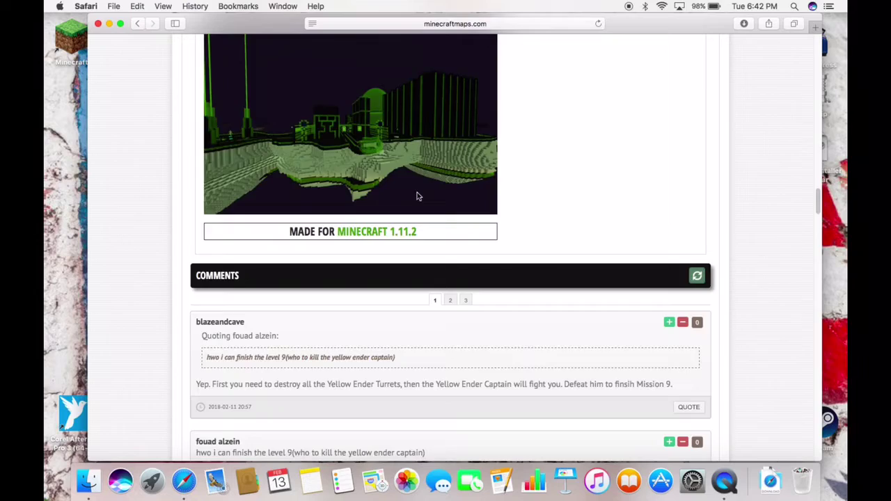
scroll(422, 209, up, 20)
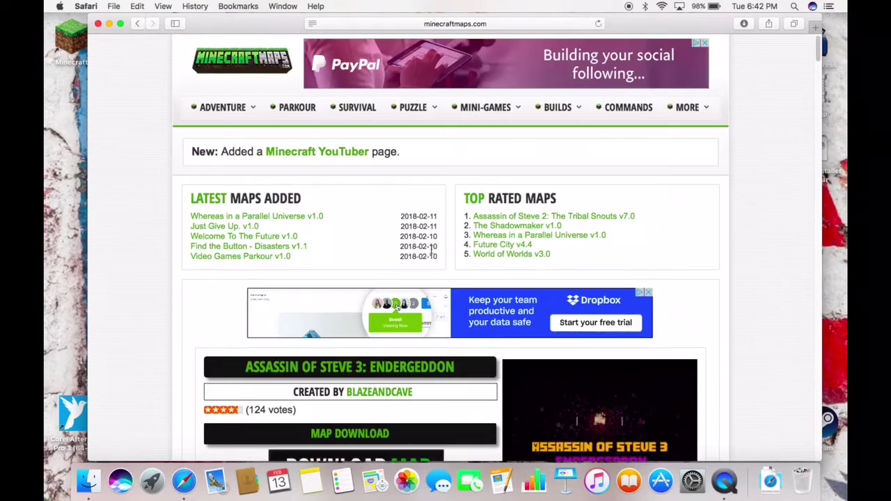
scroll(432, 251, down, 8)
- Download the 86.5 MB map and drag its folder from Downloads onto the desktop
click(394, 124)
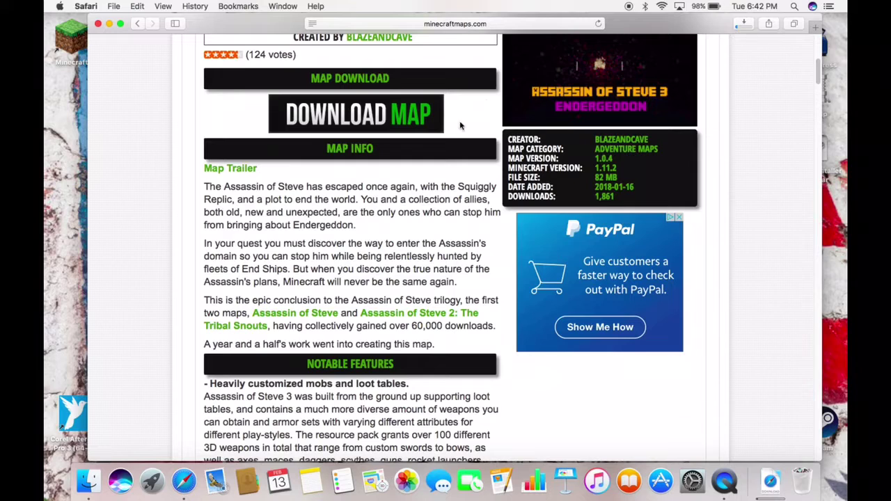
click(744, 23)
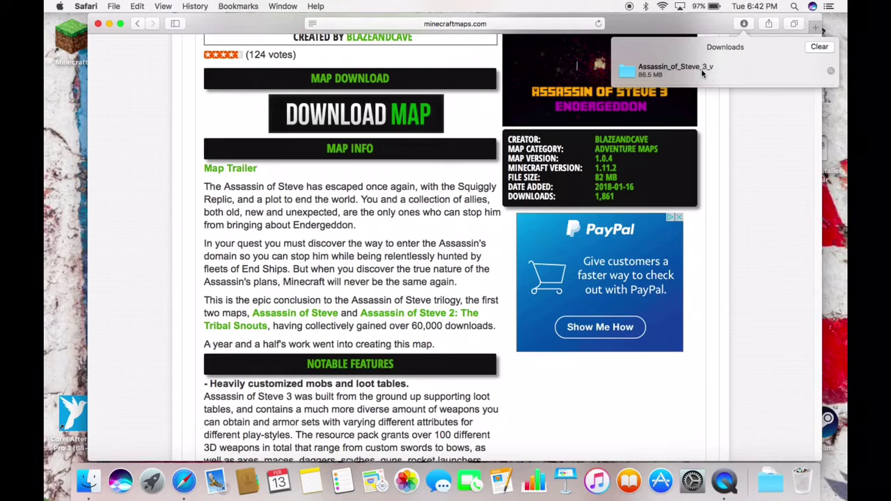
drag(702, 74, 108, 237)
- Close Safari, open the downloaded map folder and read its Read Me.txt
click(98, 25)
double_click(108, 238)
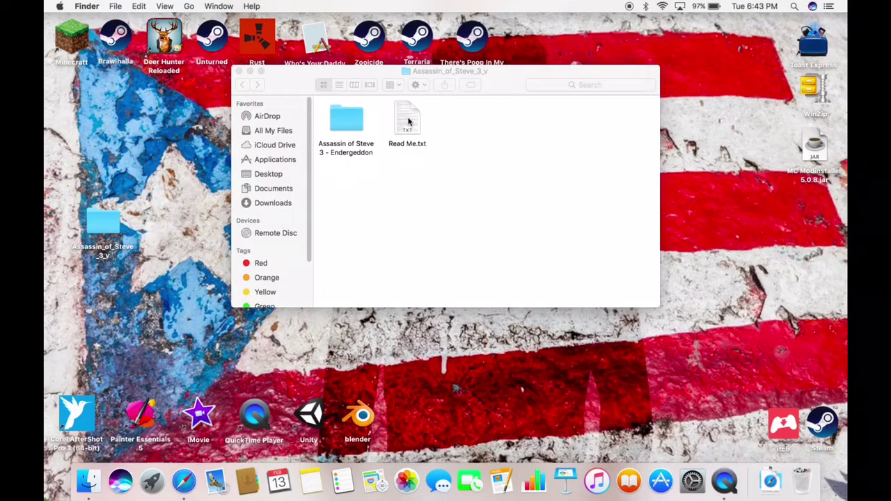
double_click(412, 131)
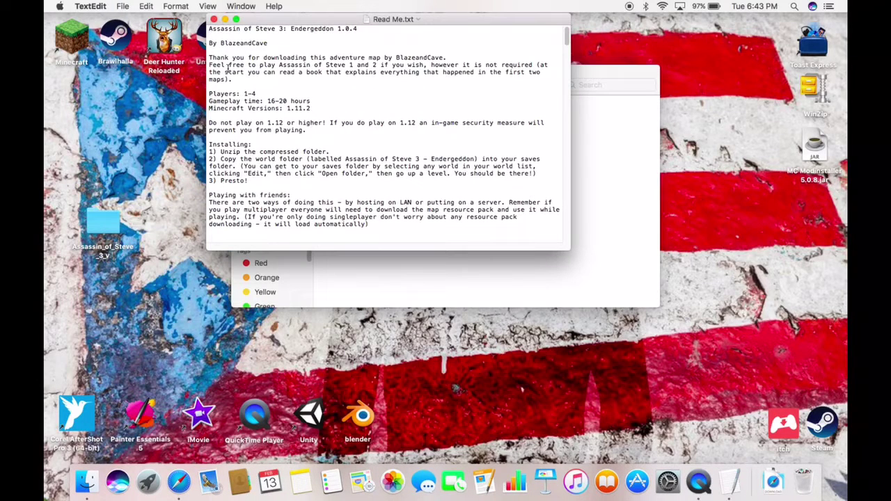
click(214, 19)
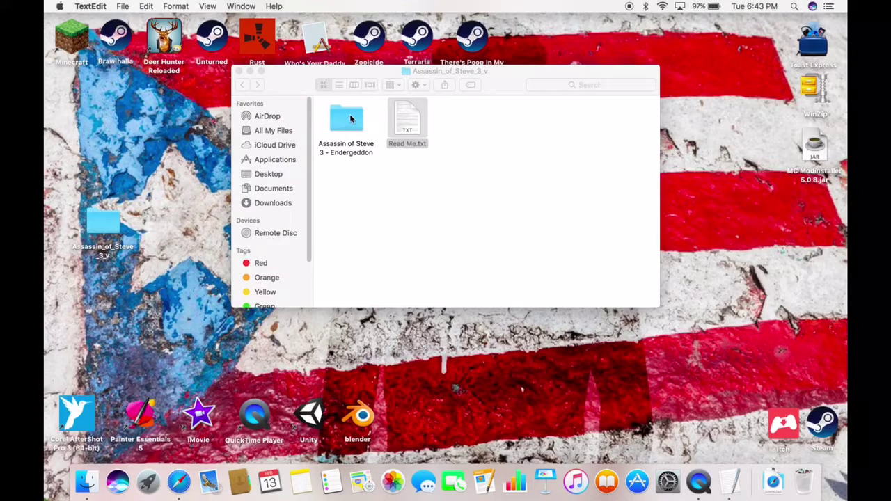
- Move the Assassin of Steve 3 - Endergeddon world folder onto the desktop
double_click(351, 120)
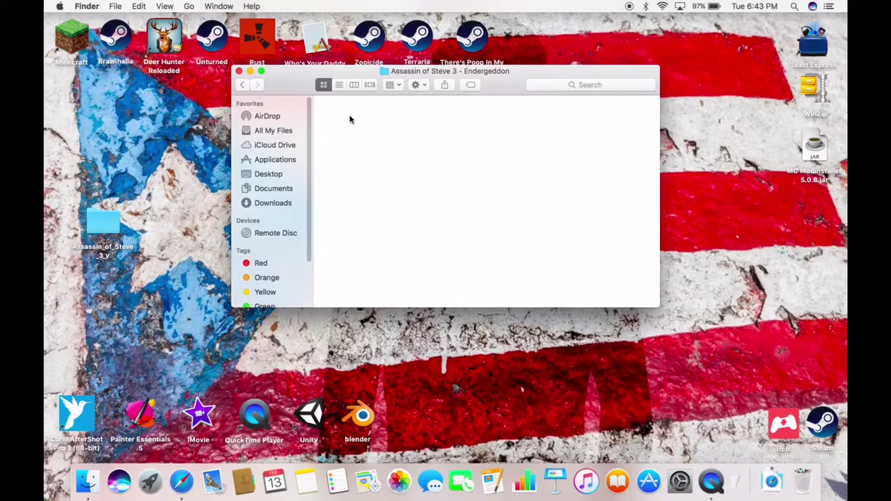
click(242, 85)
drag(339, 118, 170, 144)
click(237, 72)
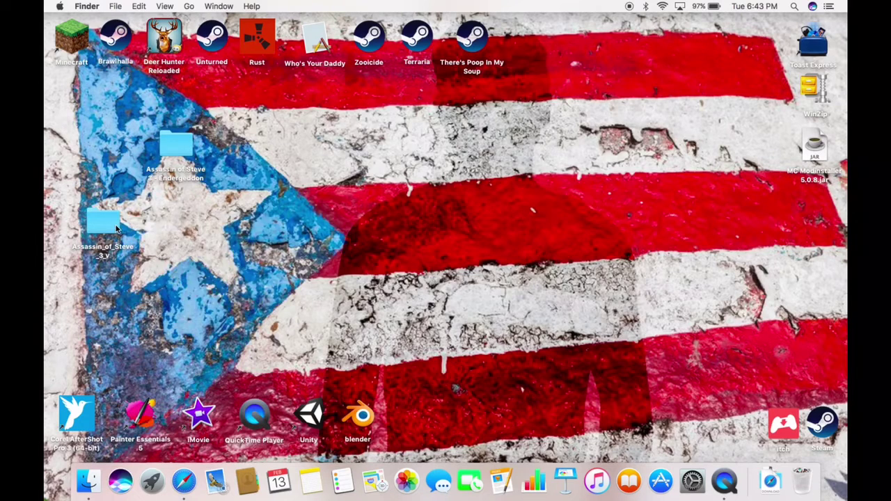
- Move the leftover Assassin_of_Steve_3_v download folder to the Trash and reposition the world folder
right_click(116, 221)
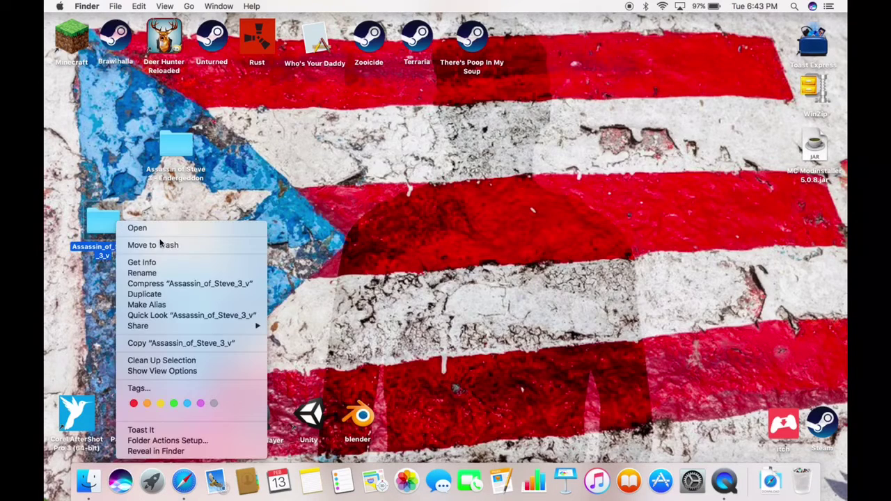
click(171, 294)
right_click(108, 235)
right_click(97, 233)
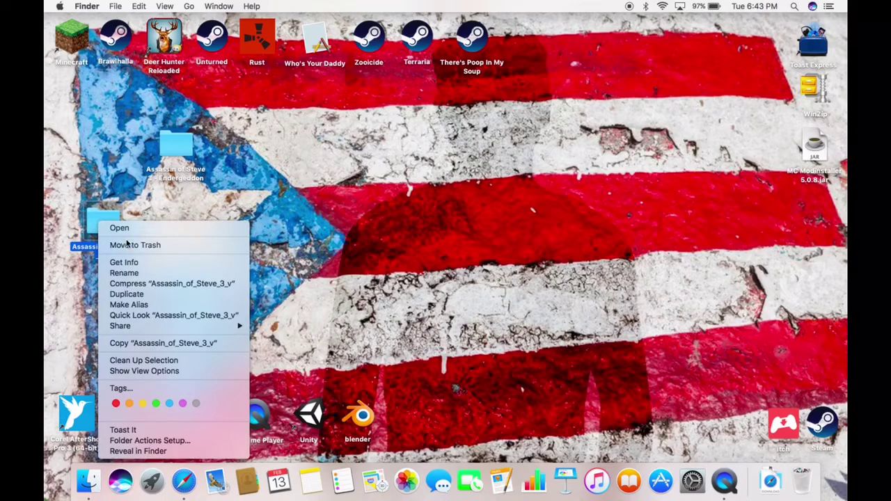
click(139, 246)
drag(170, 150, 103, 175)
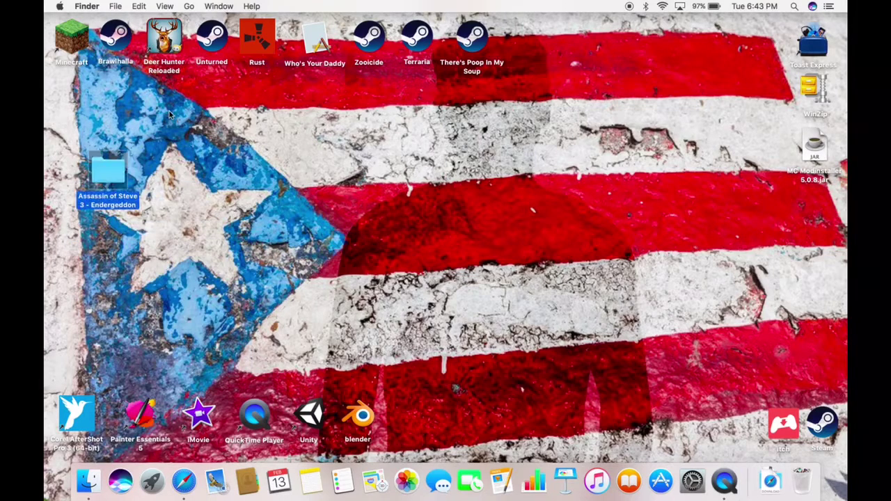
- Reveal the hidden user Library via Option in the Go menu and enter Application Support
click(189, 7)
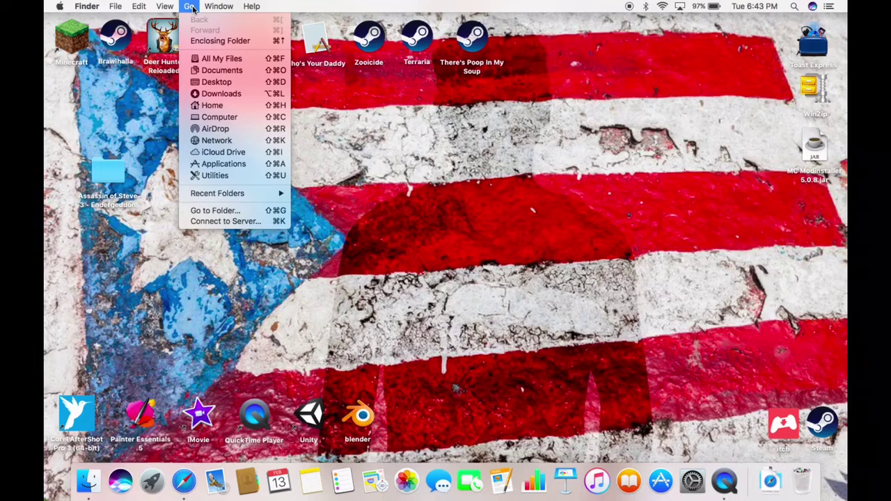
key(alt)
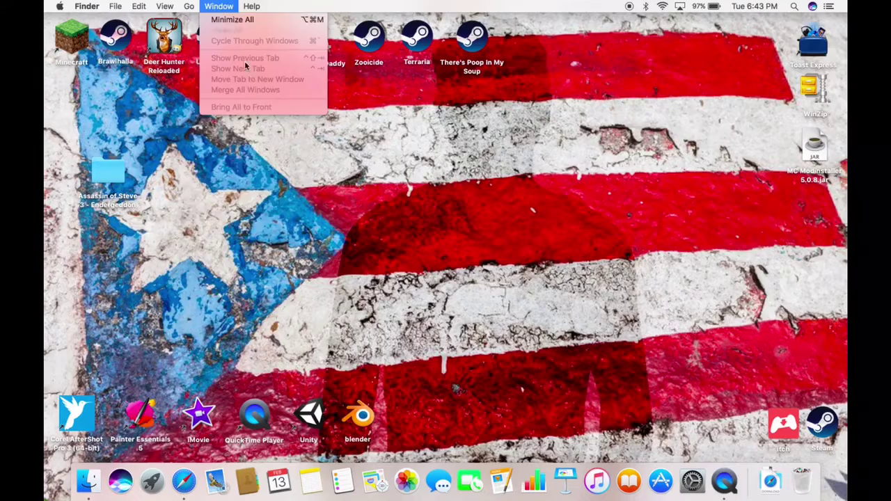
key(alt)
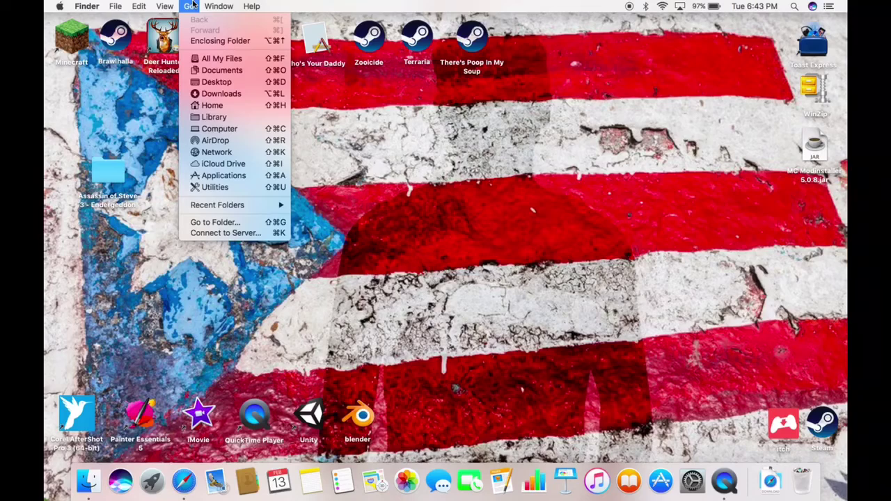
key(alt)
key(alt)
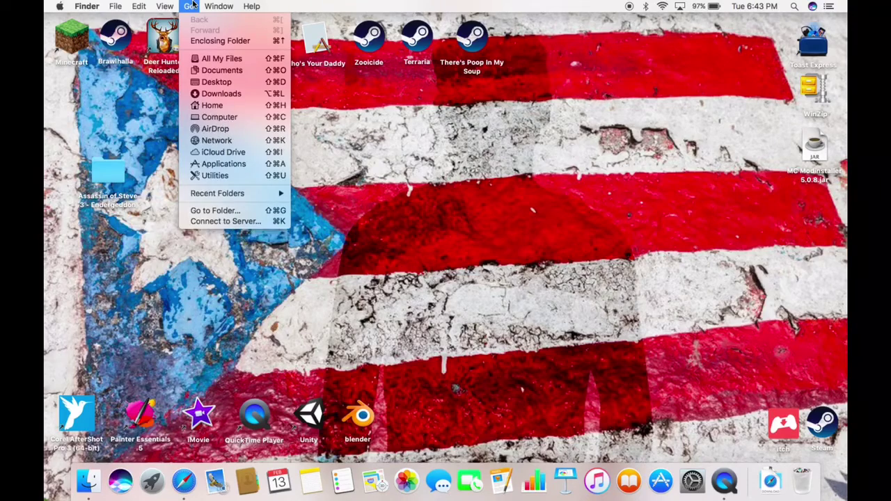
click(216, 117)
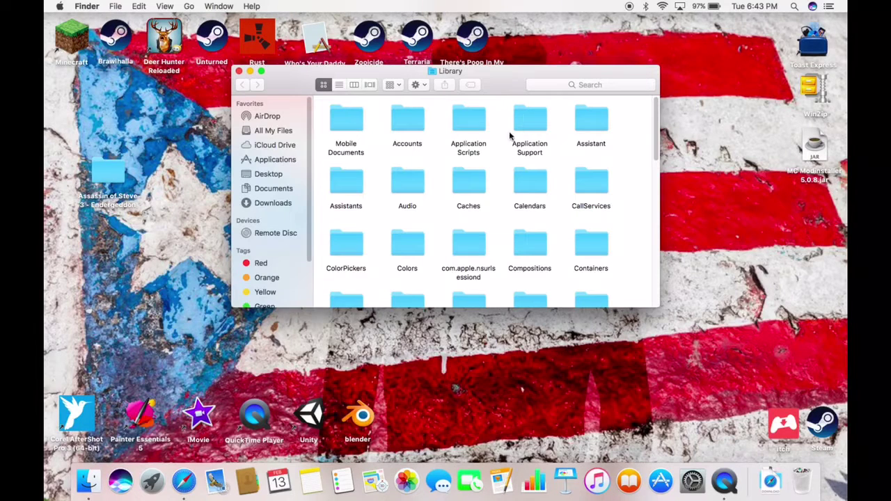
double_click(534, 119)
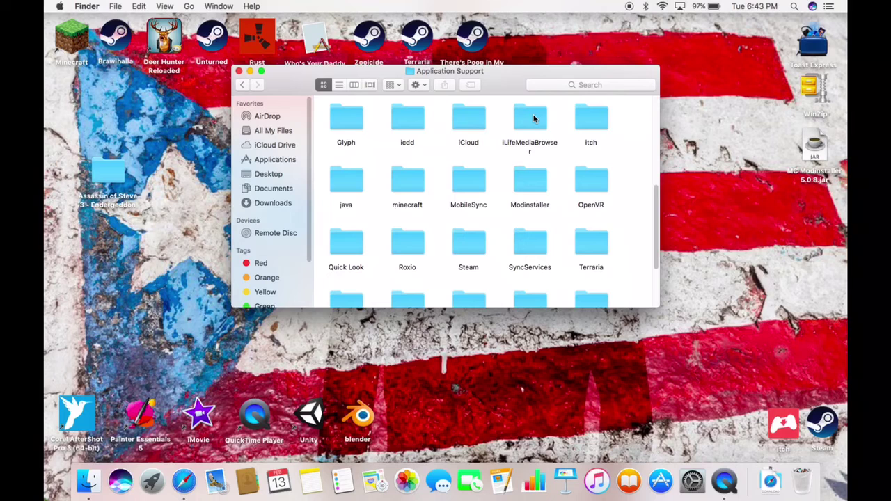
- View Application Support as a list, then columns, then back to icons
scroll(467, 187, down, 3)
scroll(476, 181, up, 3)
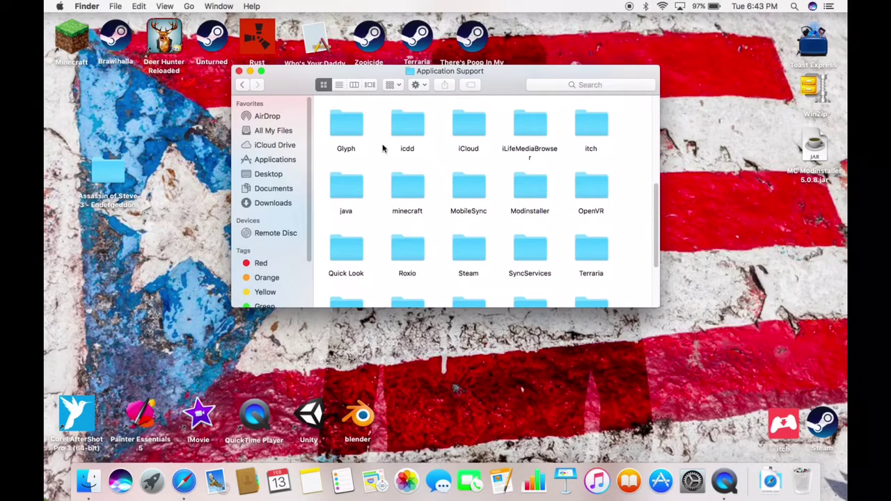
click(338, 84)
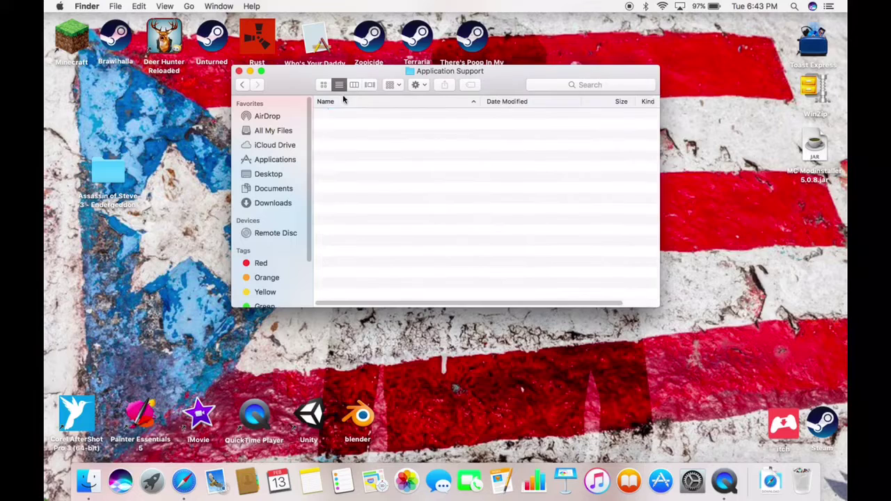
scroll(418, 167, up, 5)
click(354, 84)
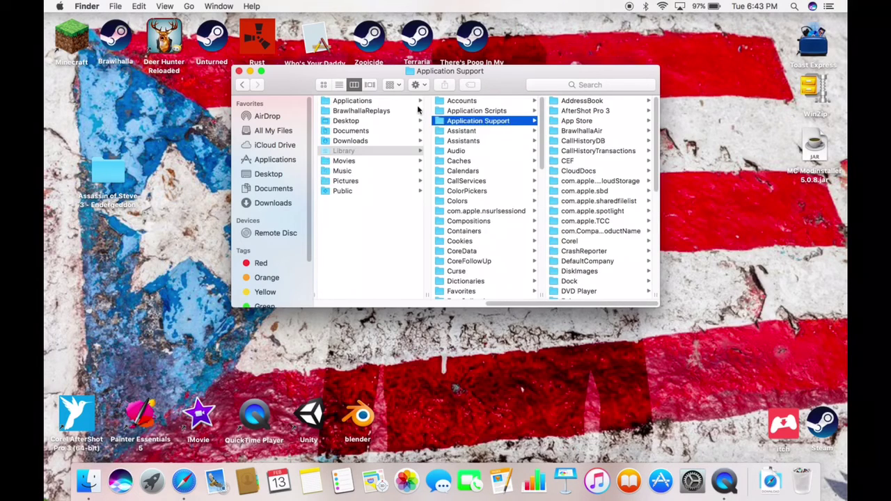
click(324, 85)
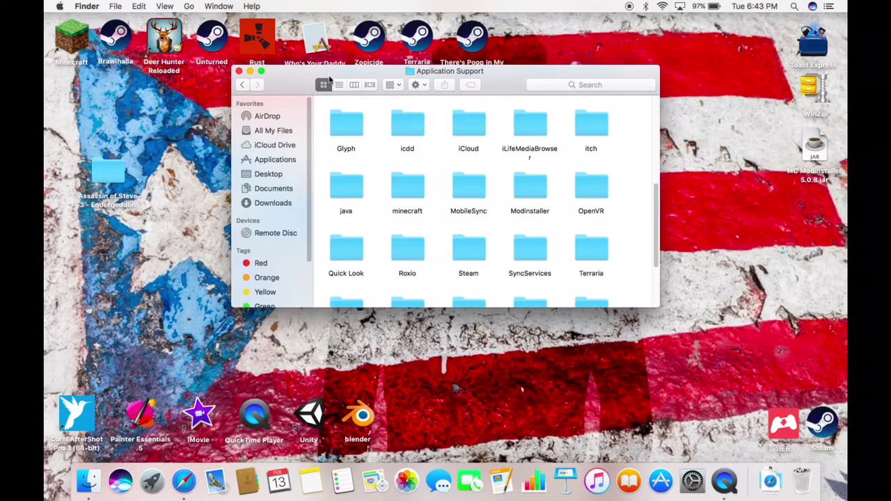
- Open the minecraft folder and its saves subfolder
double_click(421, 195)
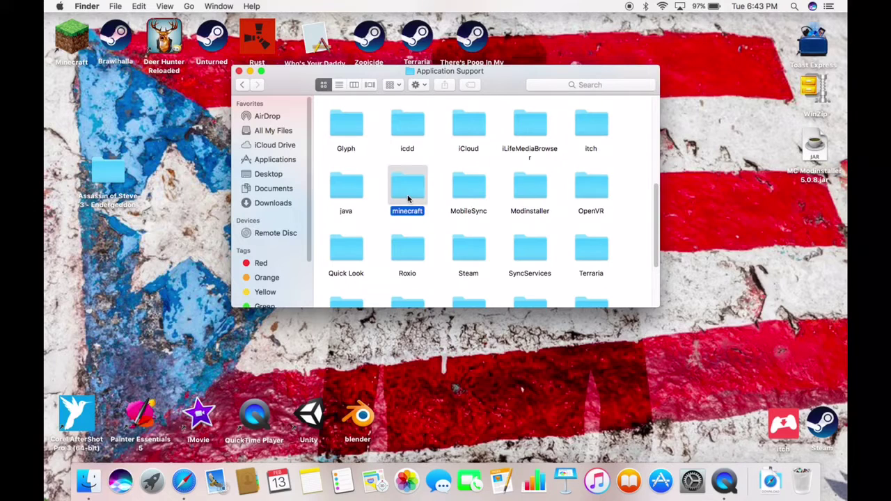
scroll(563, 184, up, 5)
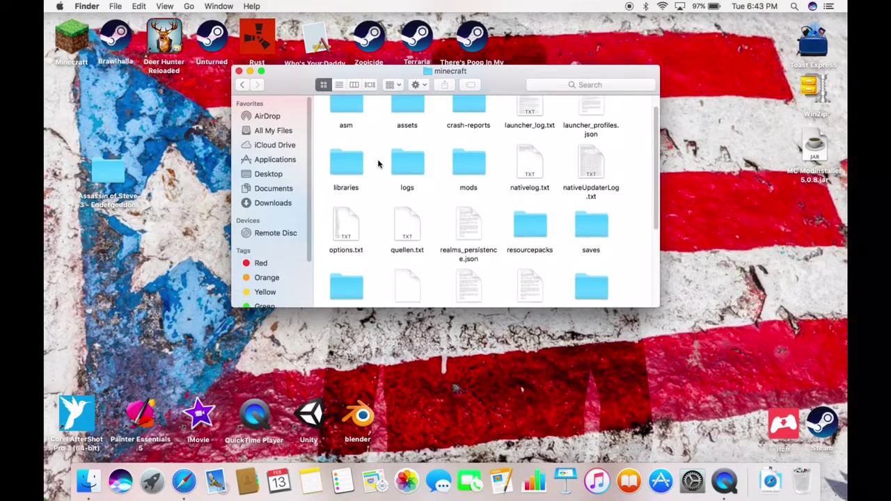
scroll(323, 237, down, 5)
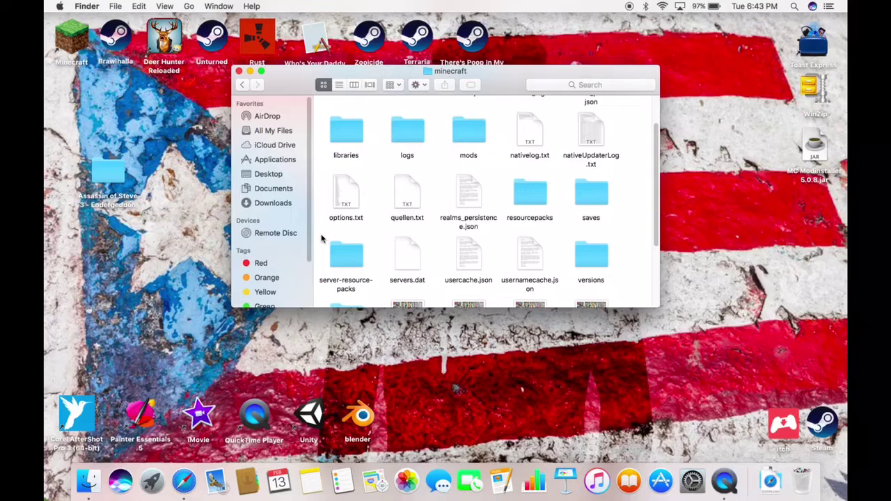
double_click(584, 146)
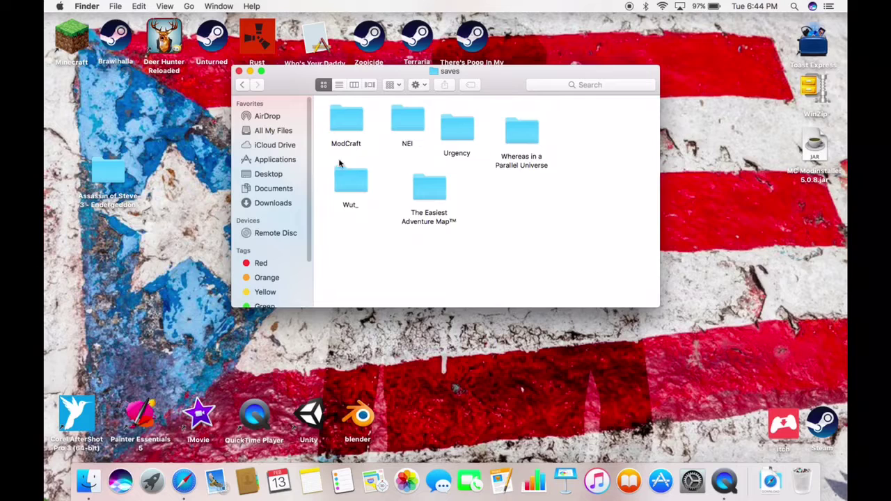
- Move the Assassin of Steve 3 - Endergeddon folder into saves, close the window and launch Minecraft
drag(108, 177, 512, 208)
click(588, 201)
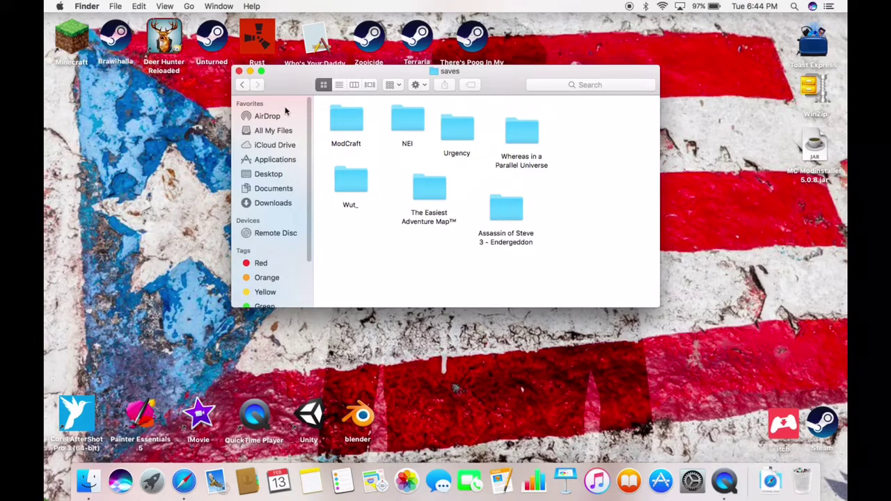
click(239, 72)
double_click(71, 39)
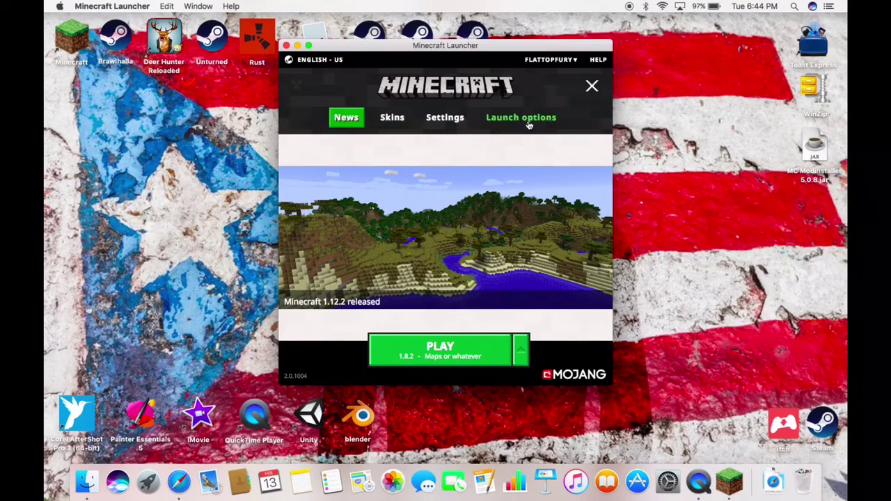
- Look over the launcher profiles and pick the Latest release profile on the News page
click(529, 120)
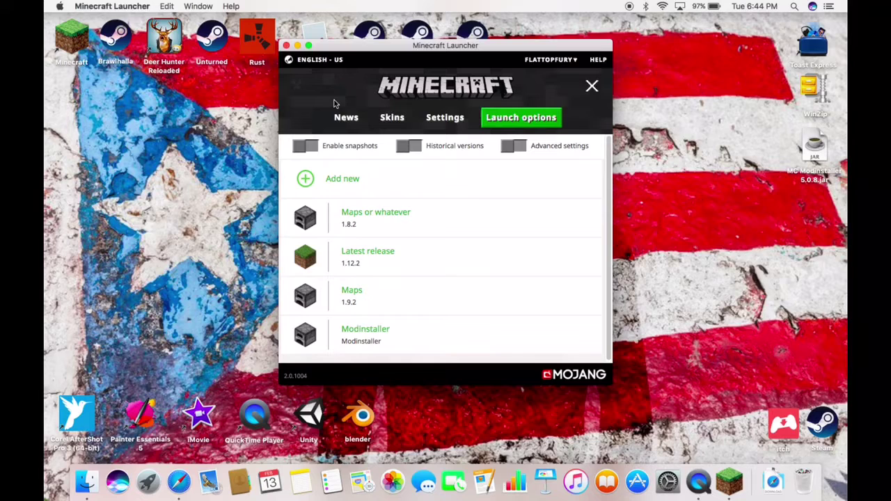
click(342, 120)
click(521, 351)
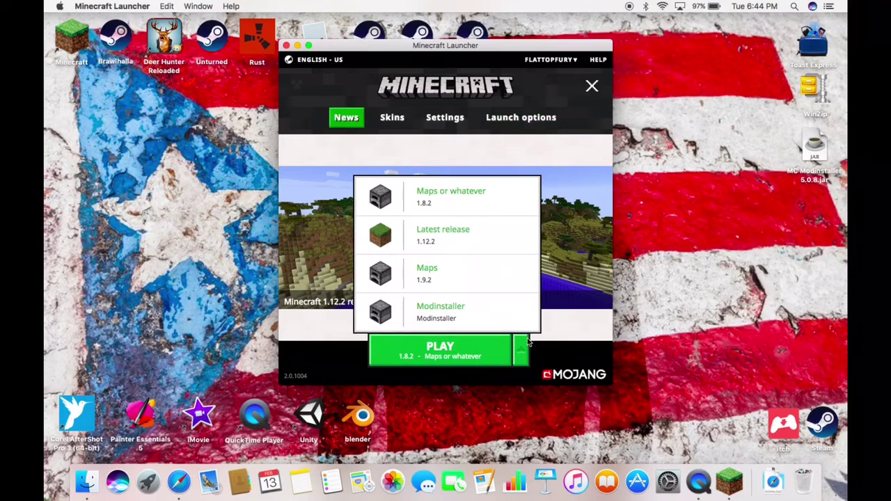
click(484, 236)
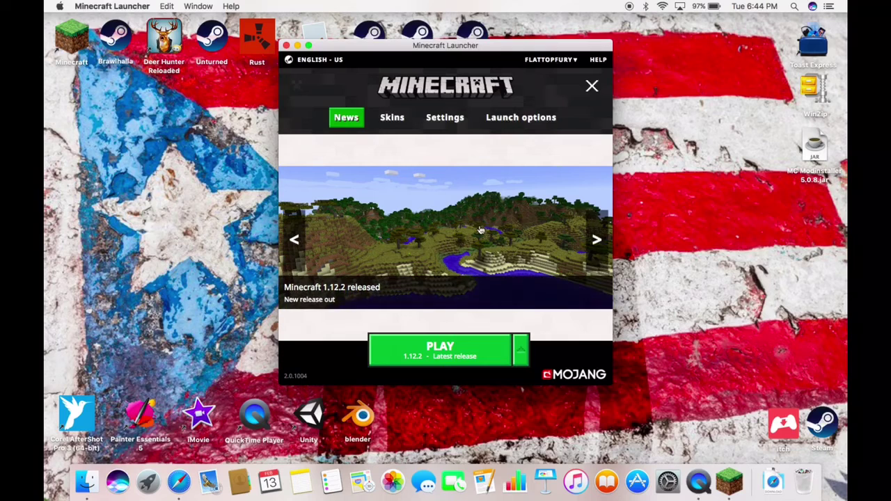
- Choose release 1.11.2 for the Maps or whatever profile without saving, then press Play
click(500, 118)
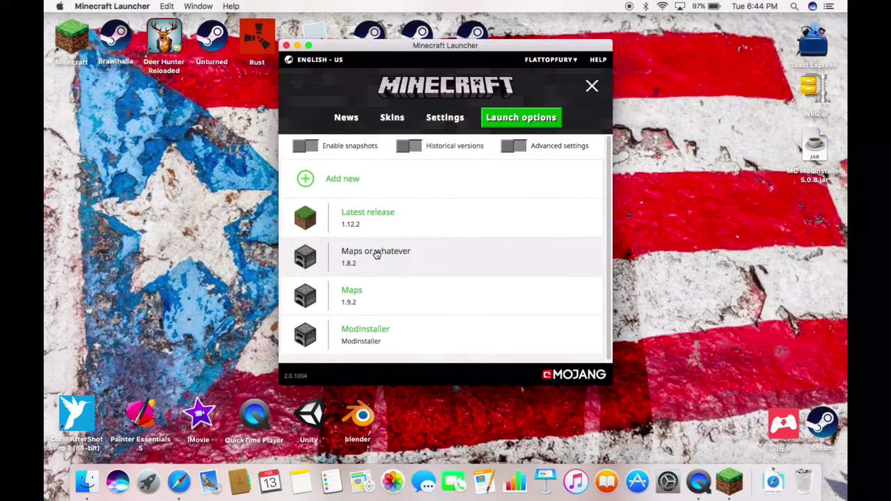
scroll(376, 255, down, 1)
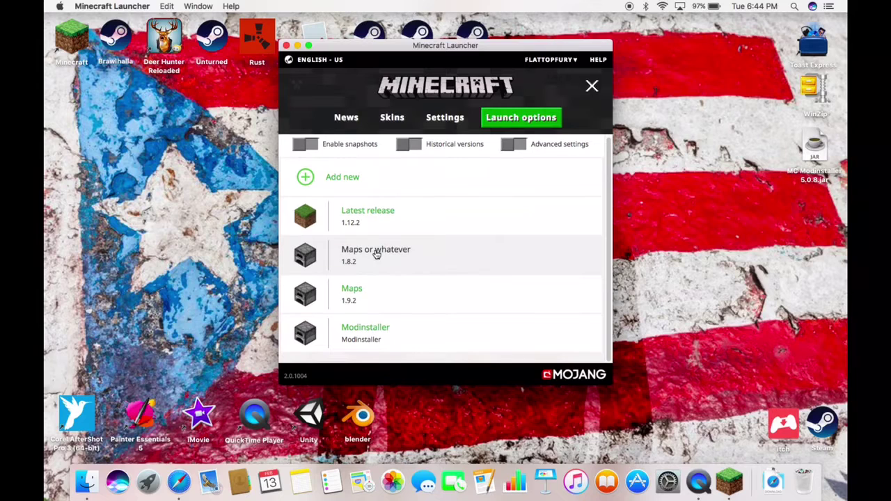
click(423, 251)
click(485, 209)
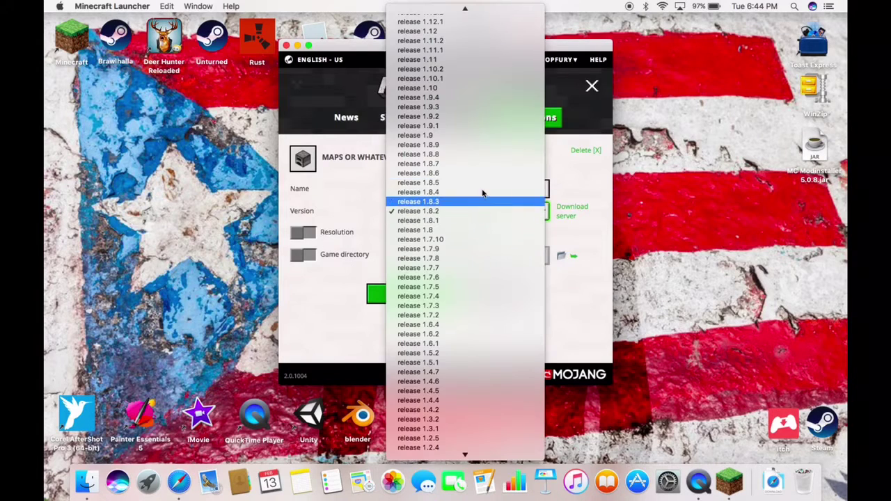
scroll(471, 360, down, 3)
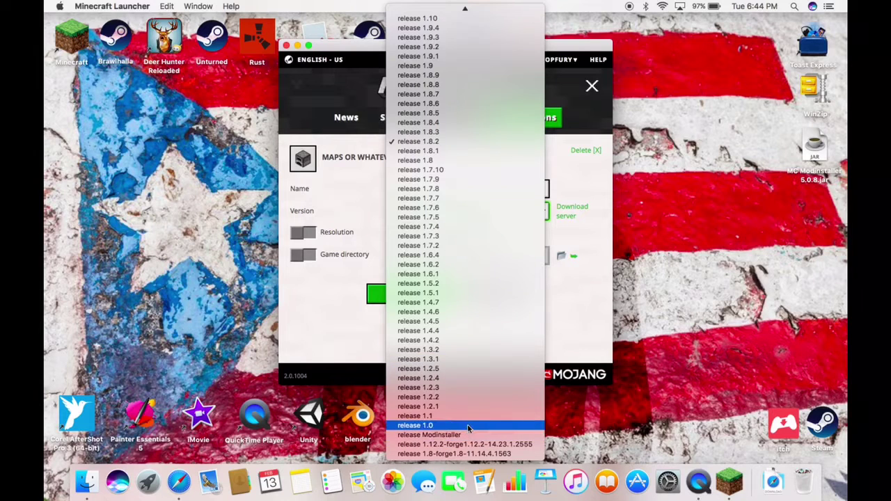
scroll(467, 434, up, 3)
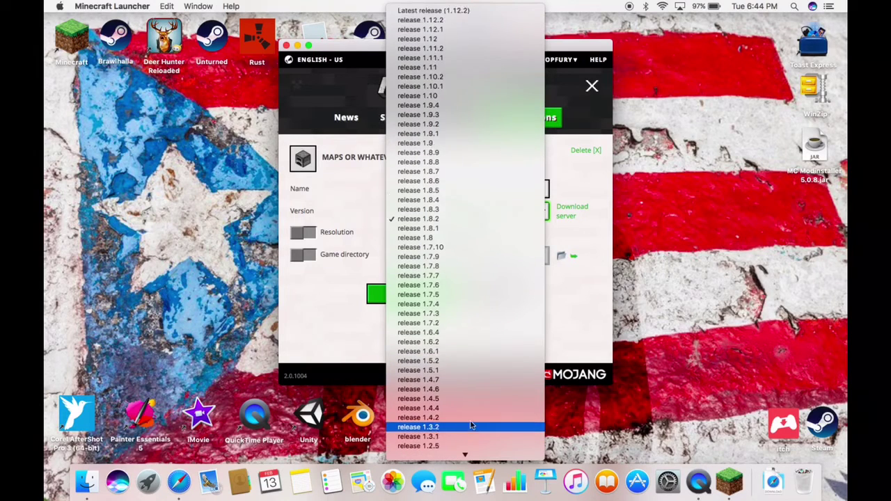
click(463, 49)
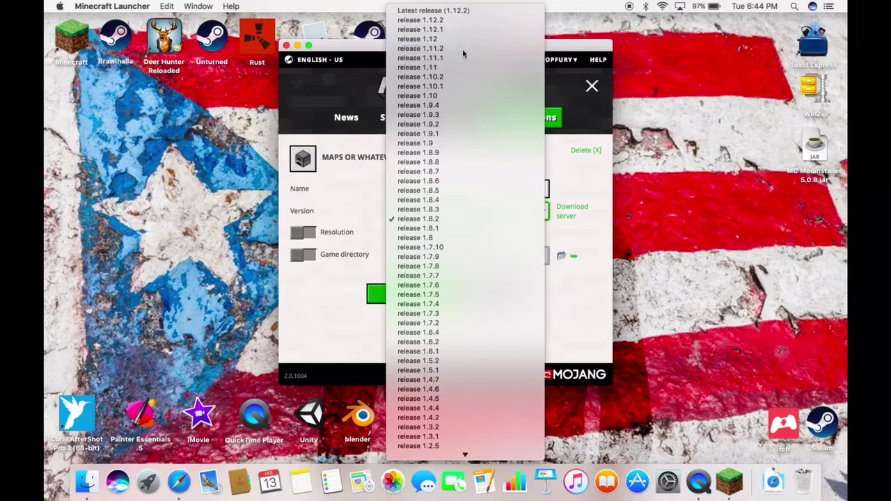
click(348, 118)
click(444, 352)
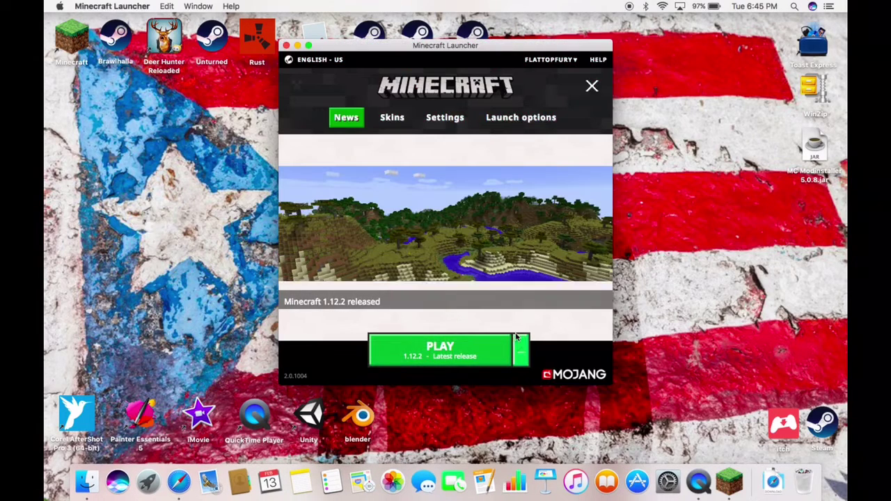
- Set the Maps or whatever profile's version to release 1.11.2 and save it
click(521, 354)
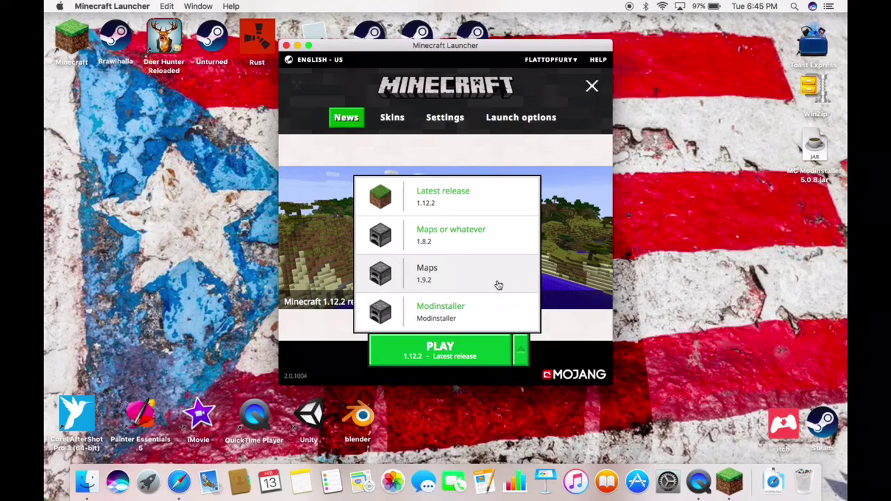
click(510, 124)
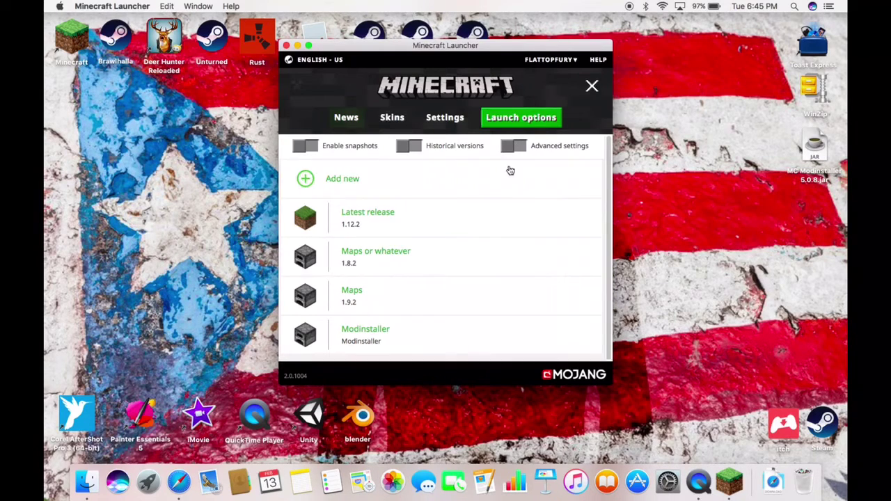
click(416, 254)
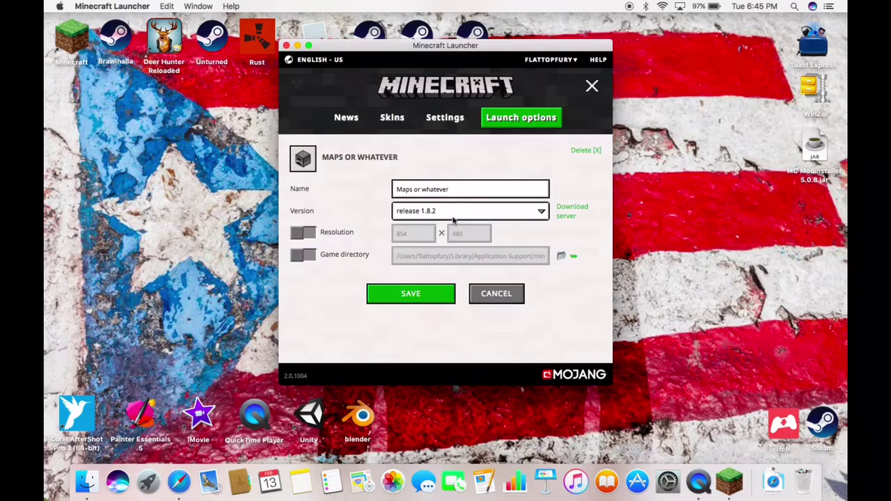
click(454, 211)
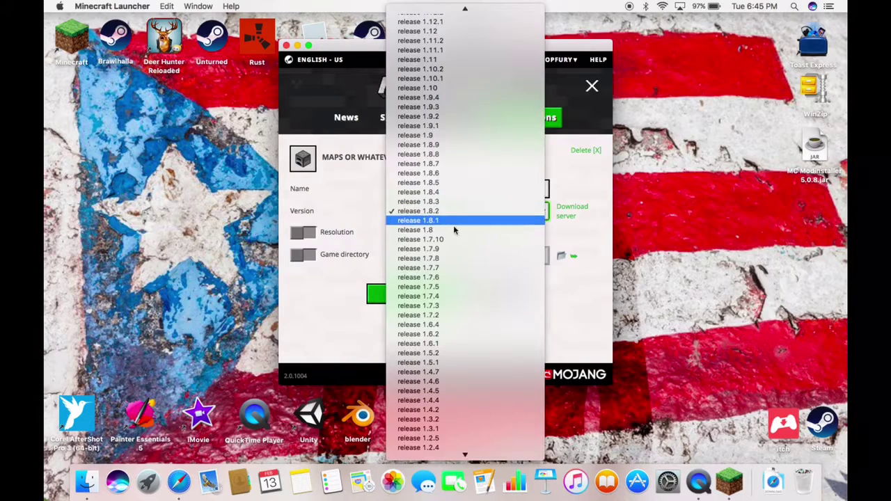
click(452, 42)
click(411, 294)
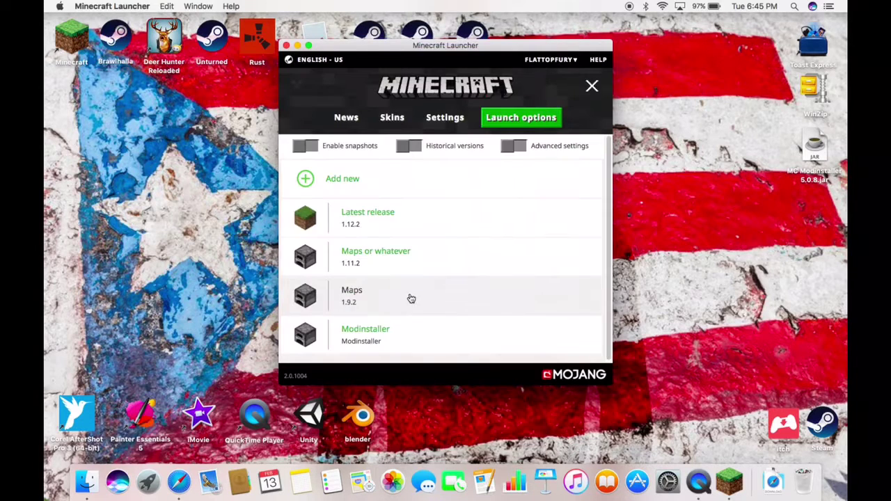
- Select the Maps or whatever profile on the News page and launch the game
click(347, 117)
click(520, 353)
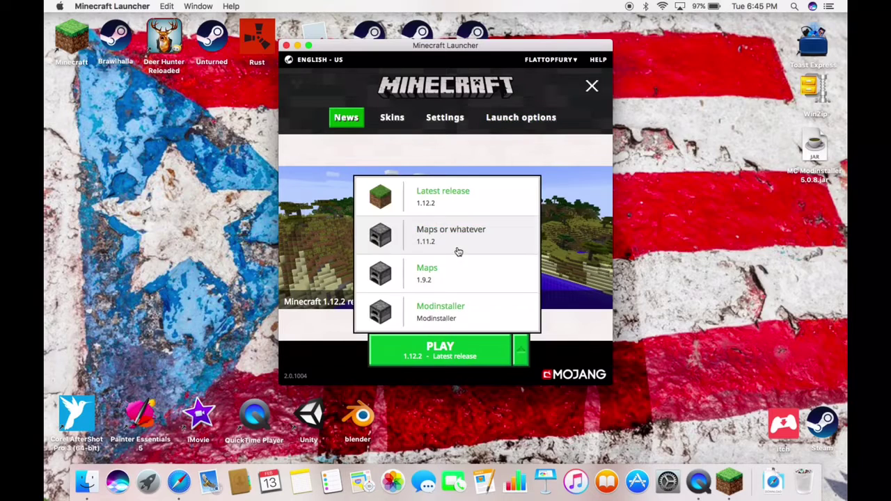
click(456, 232)
click(465, 343)
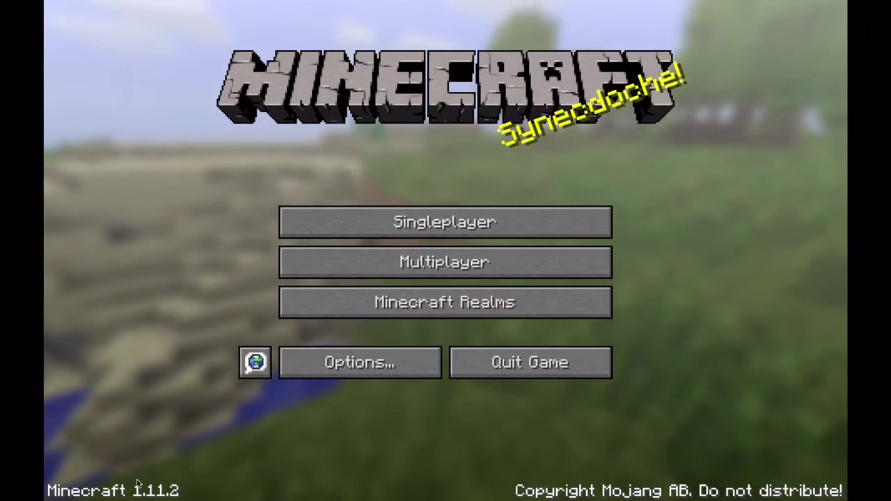
- Open Singleplayer and load the Assassin of Steve 3: Endergeddon world
click(430, 222)
scroll(429, 268, down, 1)
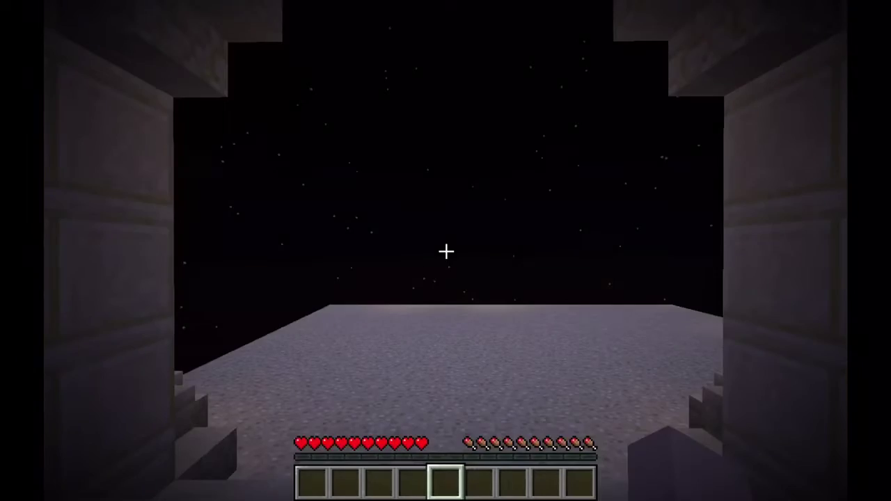
- Switch to hotbar slot 2 and toggle third-person and first-person camera with F5
key(2)
scroll(446, 250, up, 3)
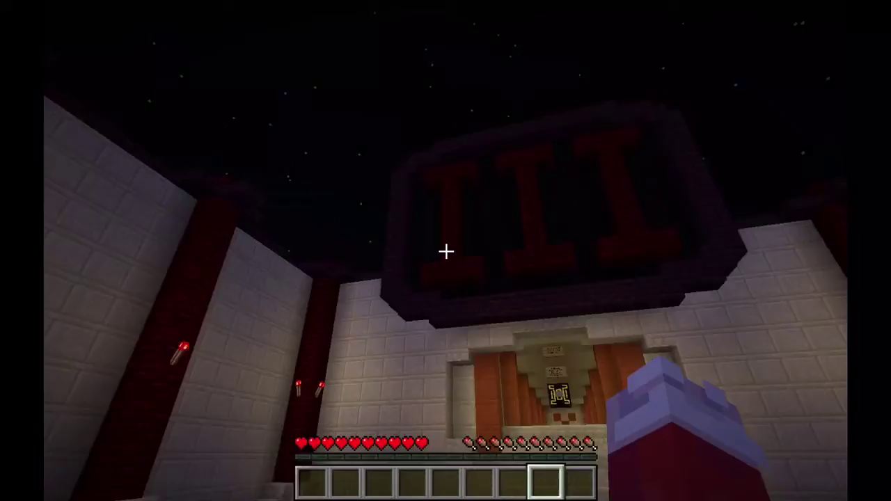
scroll(445, 251, down, 1)
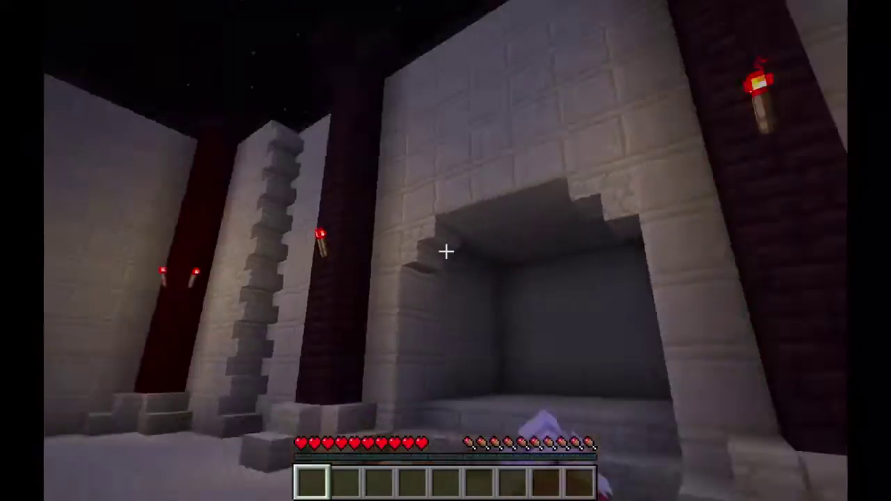
key(F5)
key(F5)
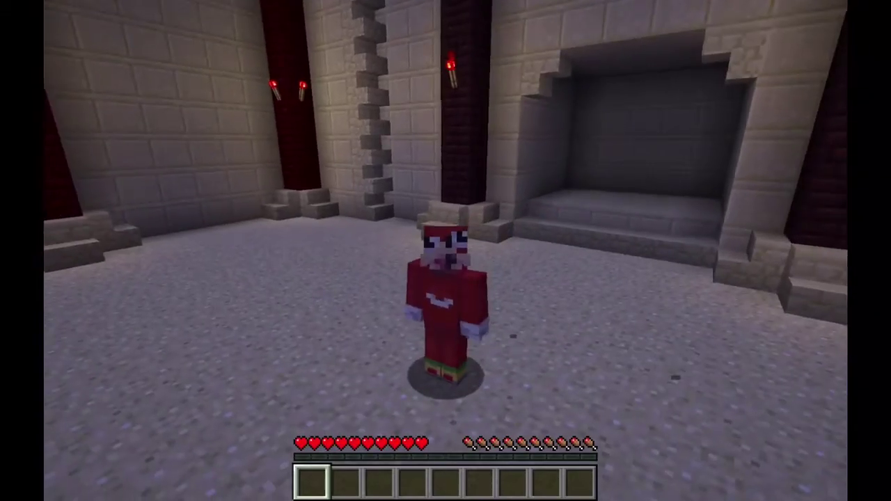
key(F5)
- Walk up the stairs to the Activate Assassin of Steve 3: Endergeddon sign and back
key(w)
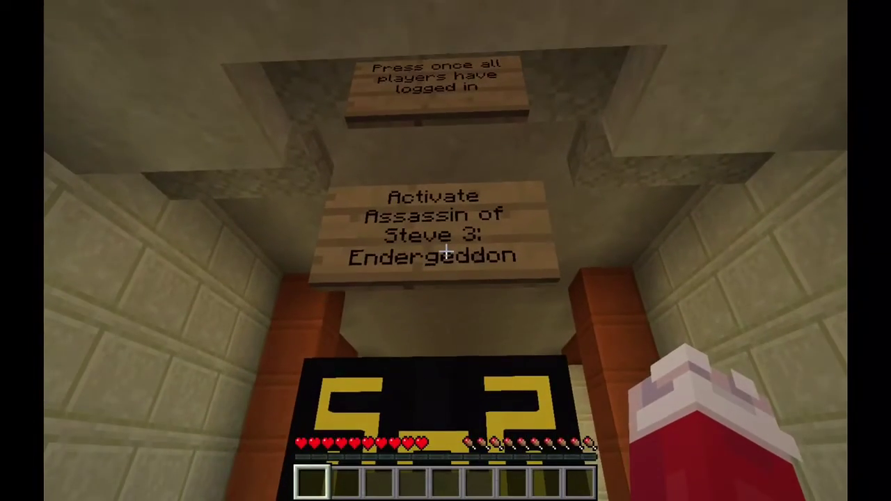
mouse_move(445, 251)
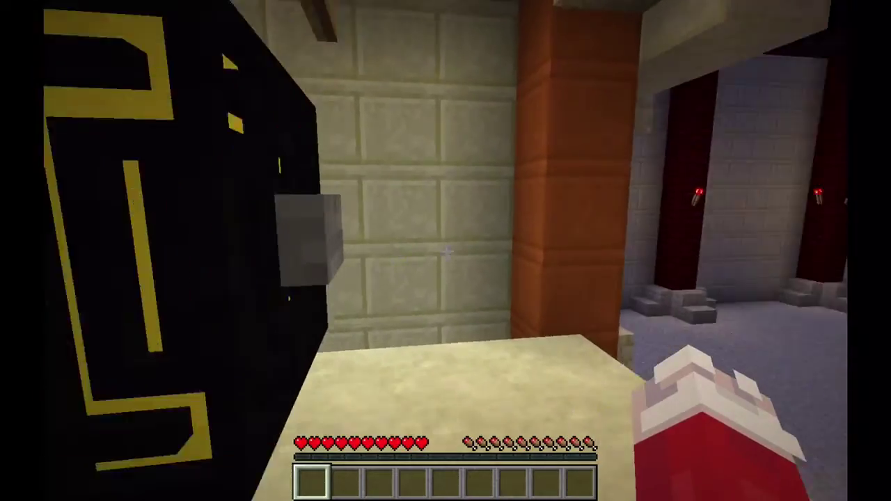
key(w)
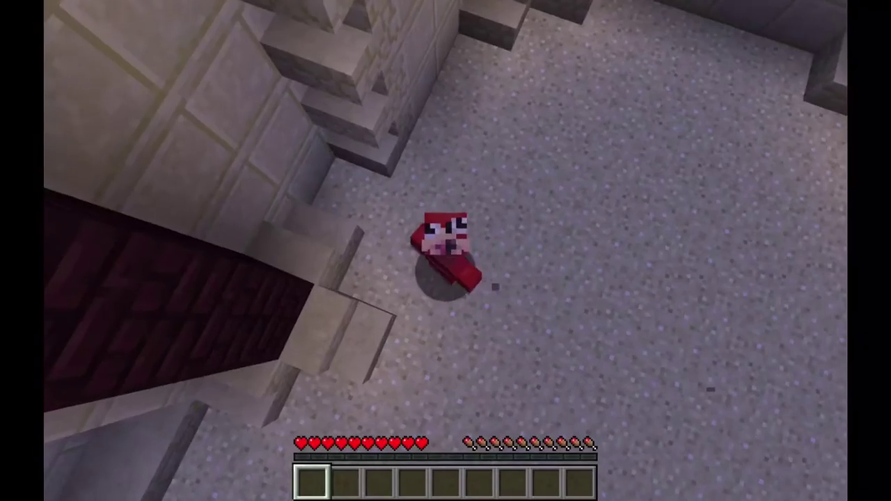
key(F5)
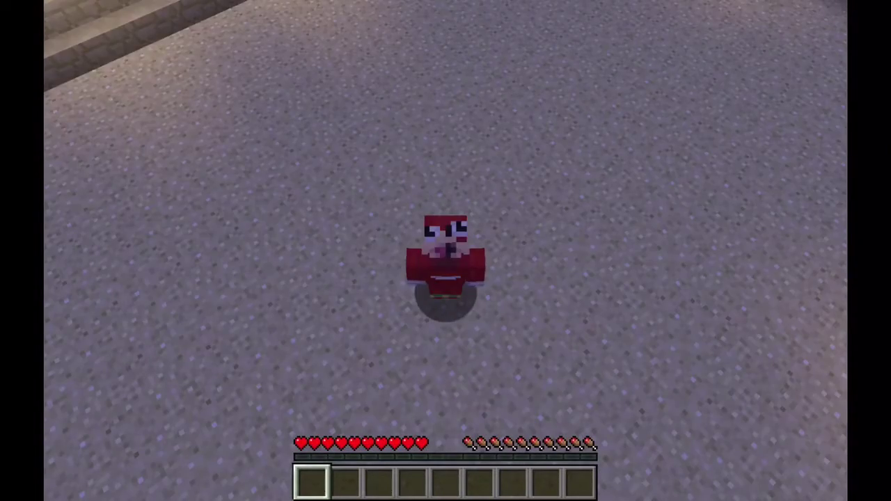
key(F5)
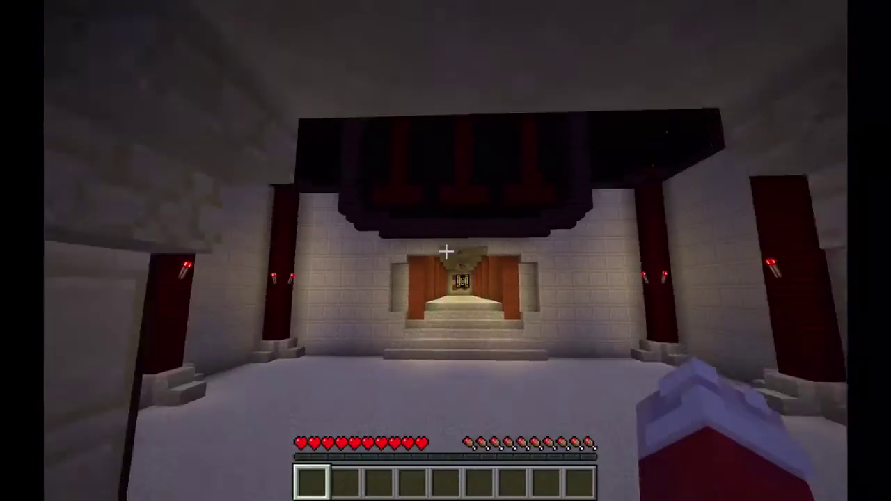
key(F5)
key(F5)
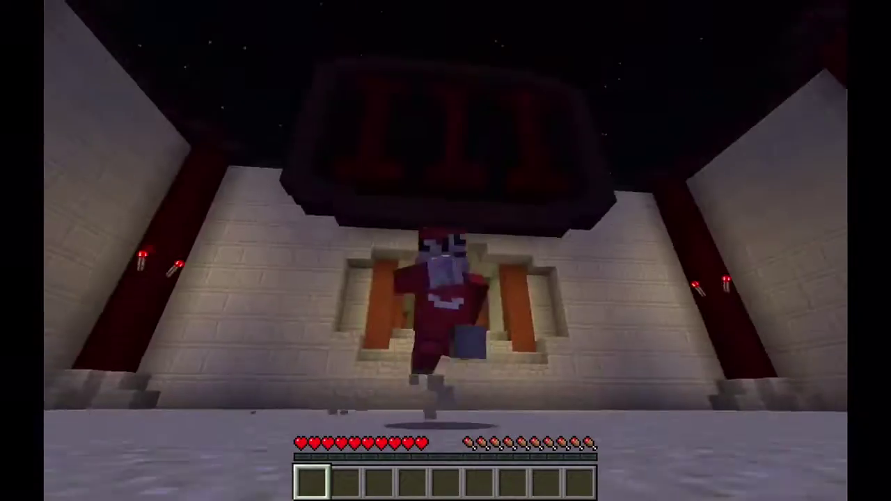
key(F5)
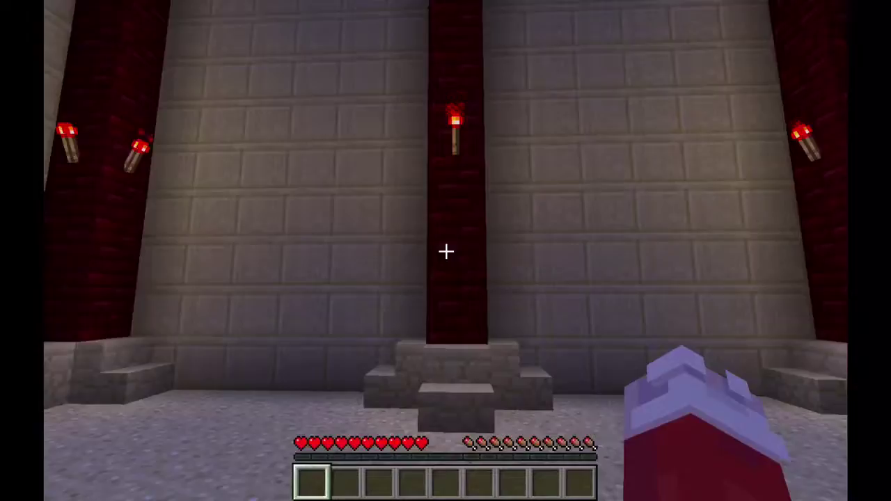
key(F5)
key(F5)
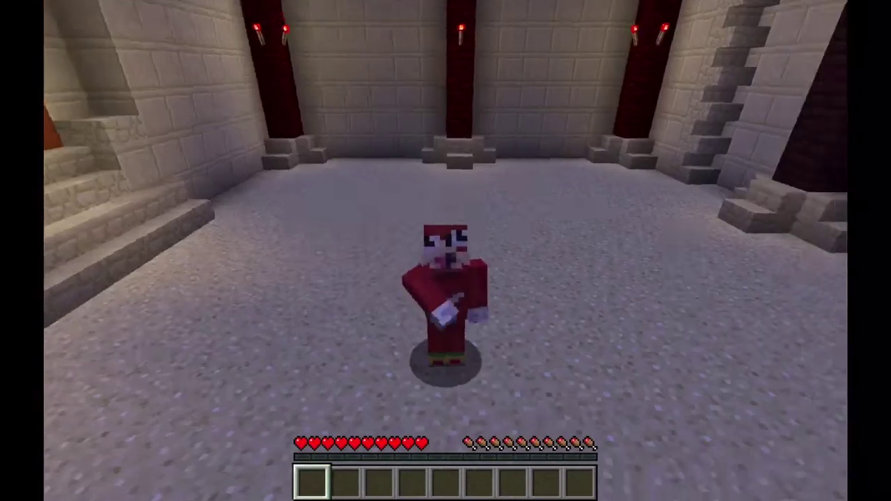